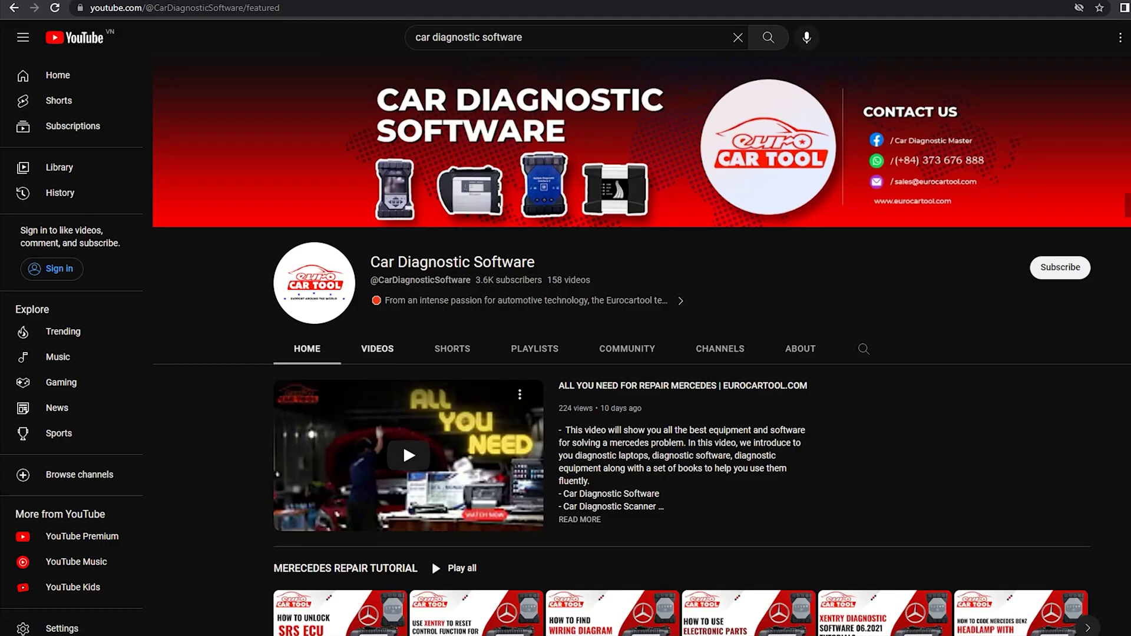
Show the Car Diagnostic Software channel's Videos tab and scroll down through its uploads.
left_click(377, 348)
scroll(641, 354, "down", 3)
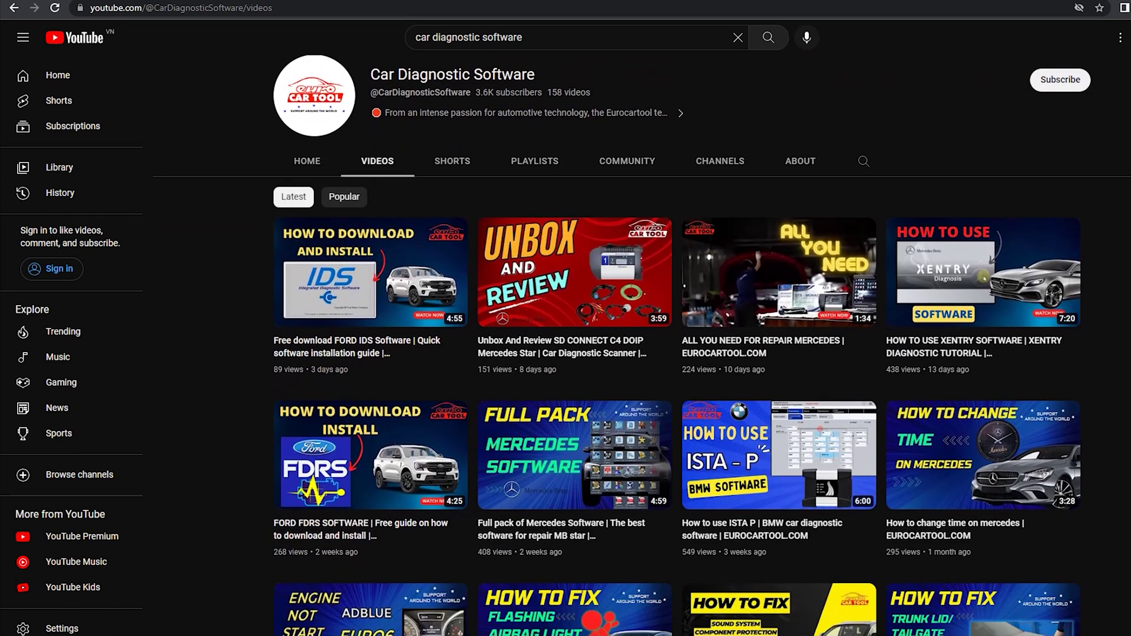
scroll(641, 353, "down", 2)
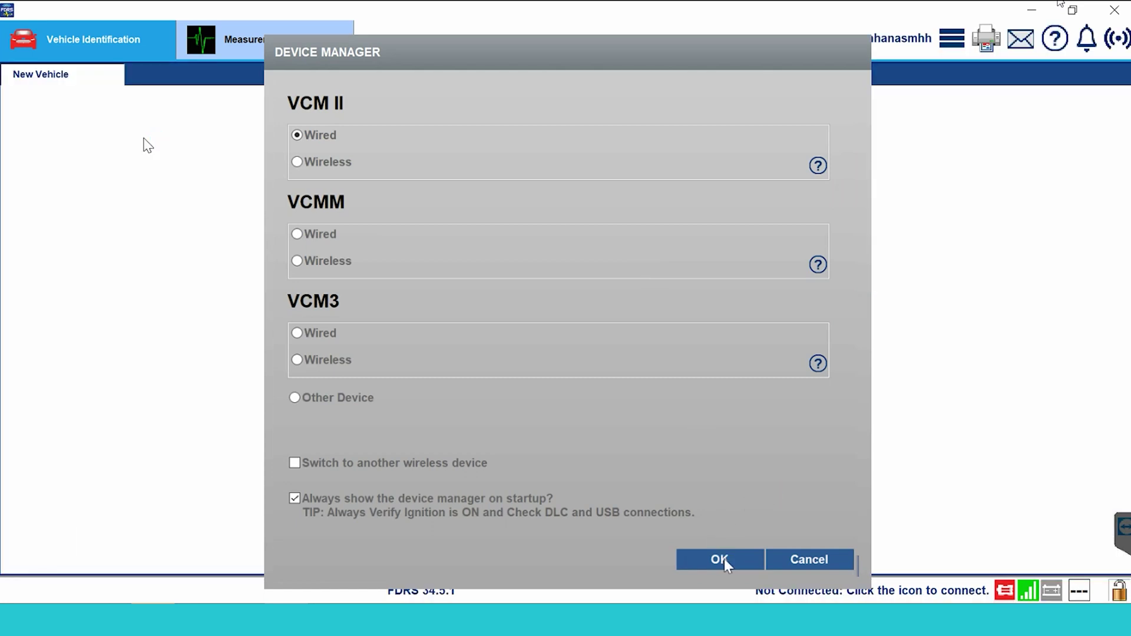
Confirm Wired VCM II as the vehicle interface in Device Manager.
left_click(723, 558)
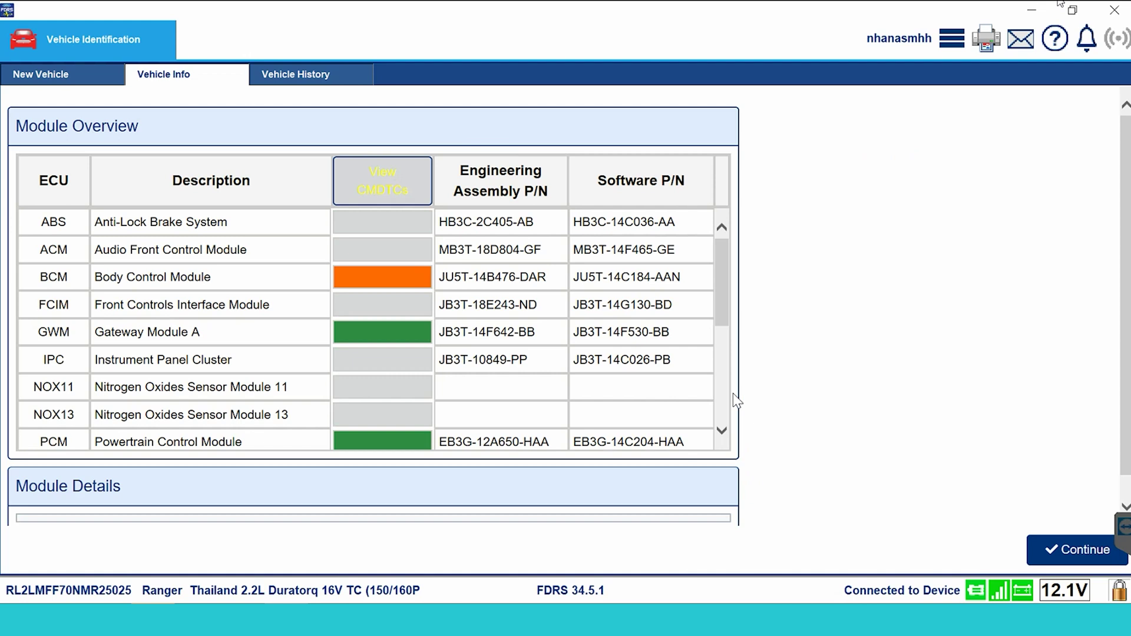
Scroll through the Module Overview table and vehicle info panel to review each module's status.
scroll(733, 393, "down", 3)
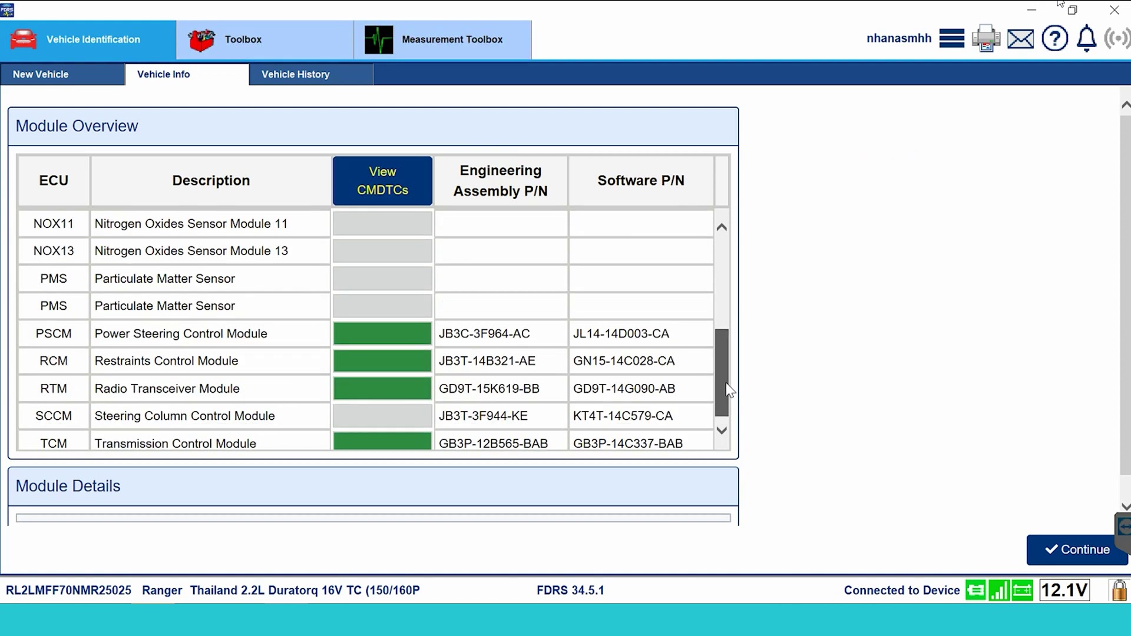
left_click_drag(725, 398, 718, 284)
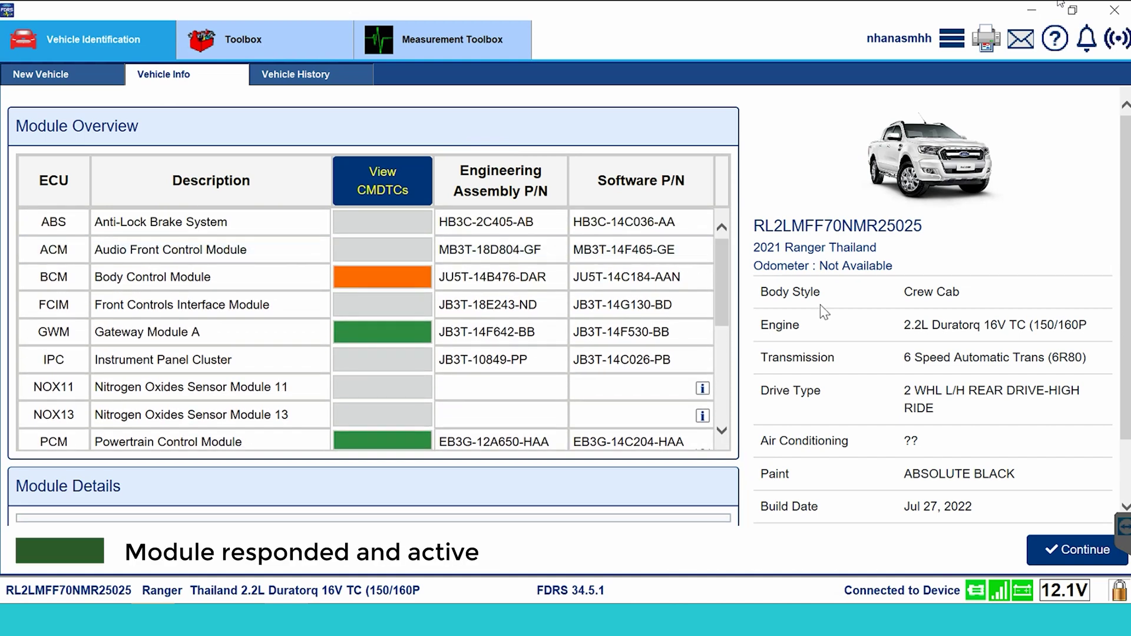
left_click_drag(717, 278, 735, 410)
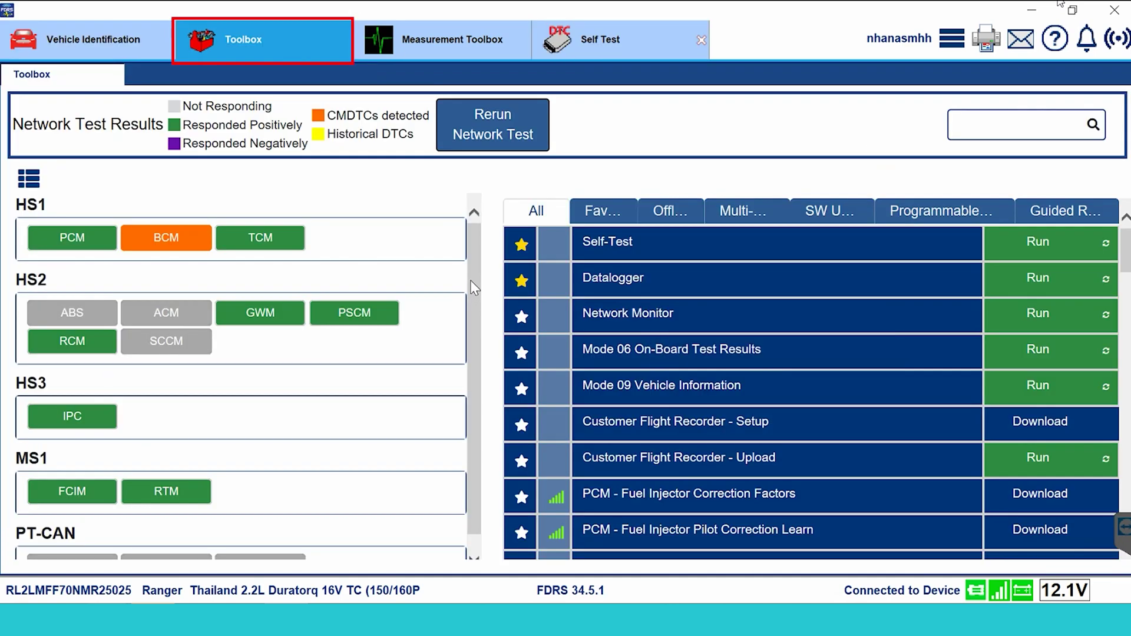
left_click_drag(471, 280, 477, 350)
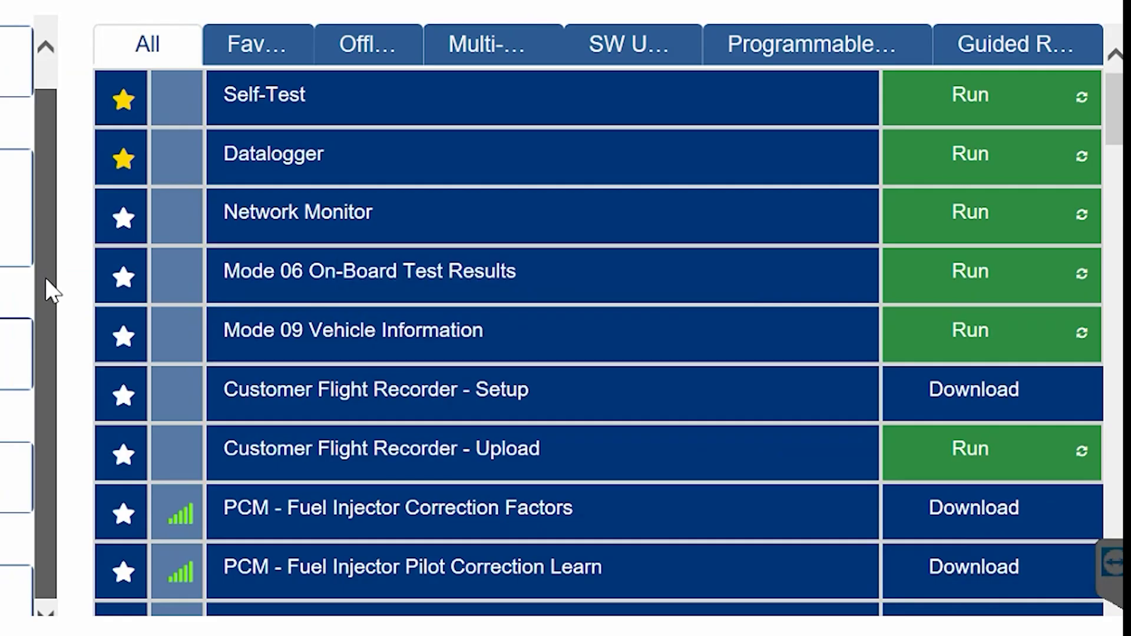
List the PCM's procedures in the Toolbox and scroll down through them.
left_click_drag(50, 282, 62, 227)
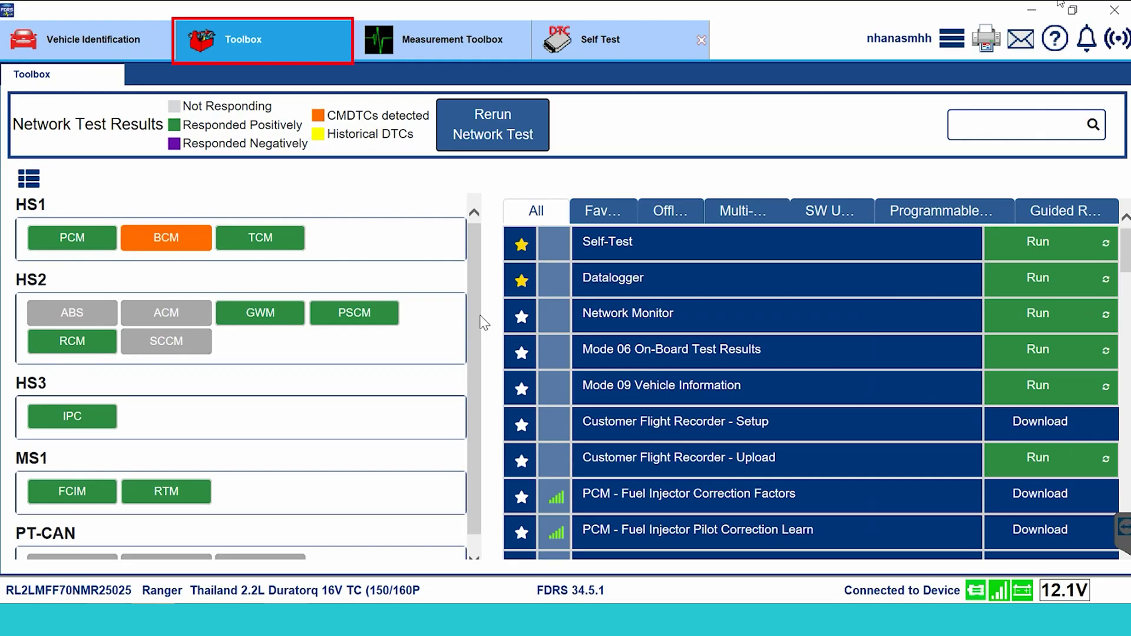
left_click(270, 243)
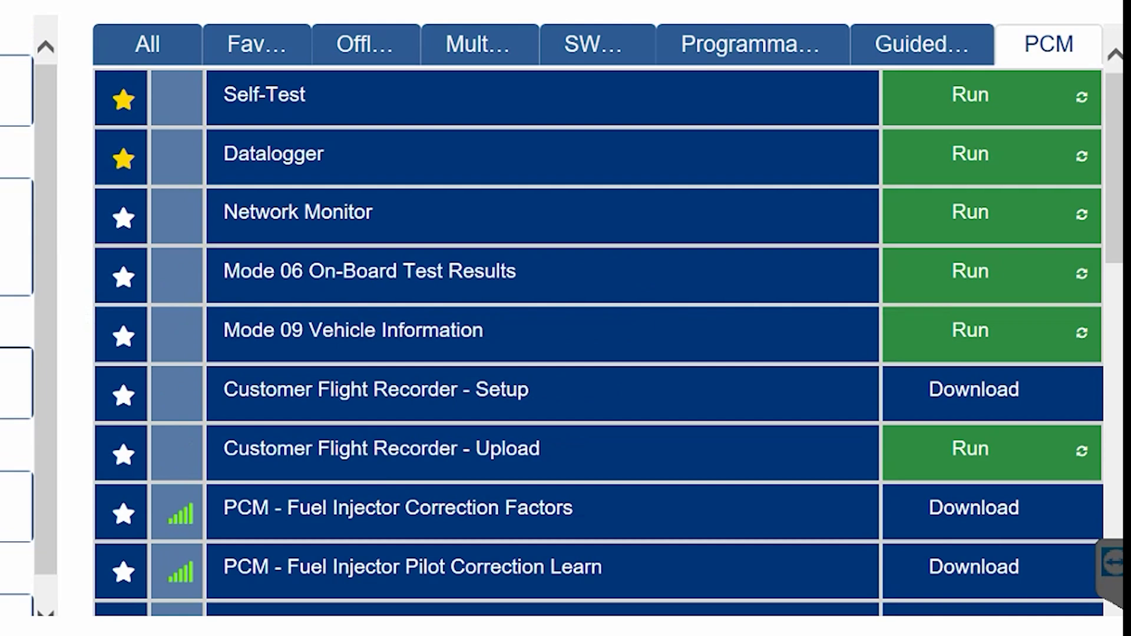
scroll(598, 318, "down", 5)
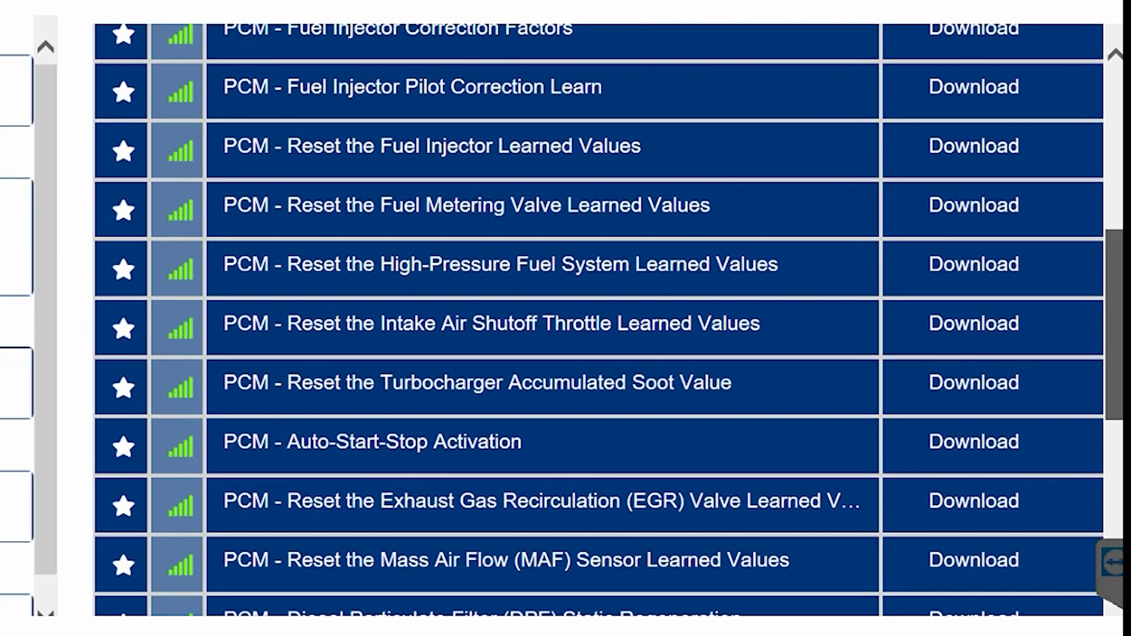
scroll(598, 318, "down", 1)
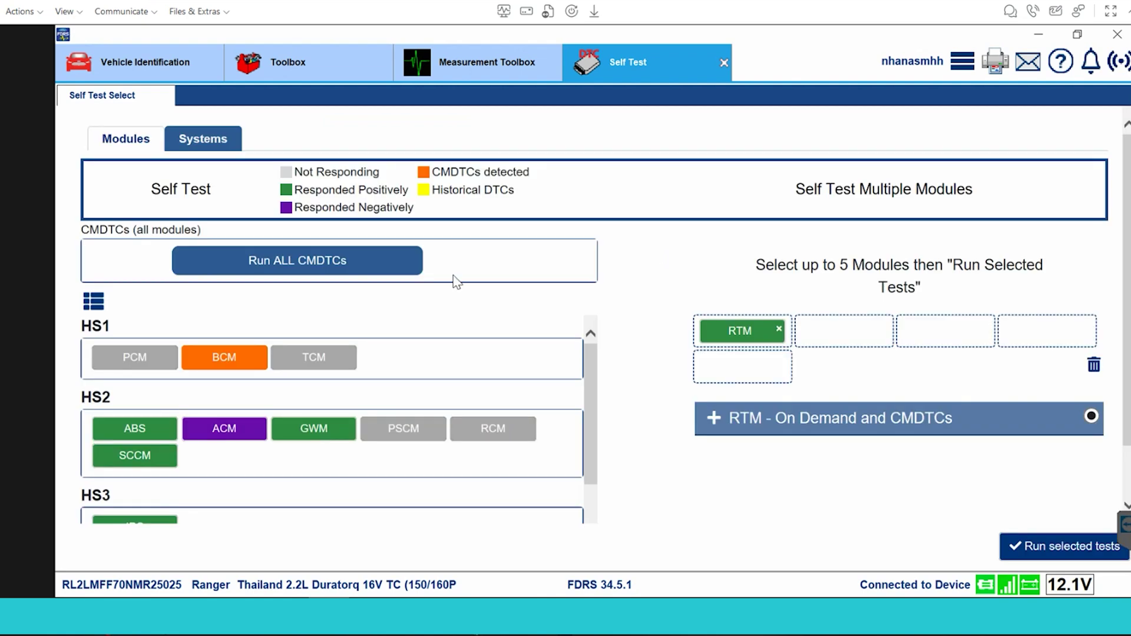
Self-test the PCM and BCM, then expand the Park Brake Apply and Drivers Door Ajar code details.
left_click(152, 360)
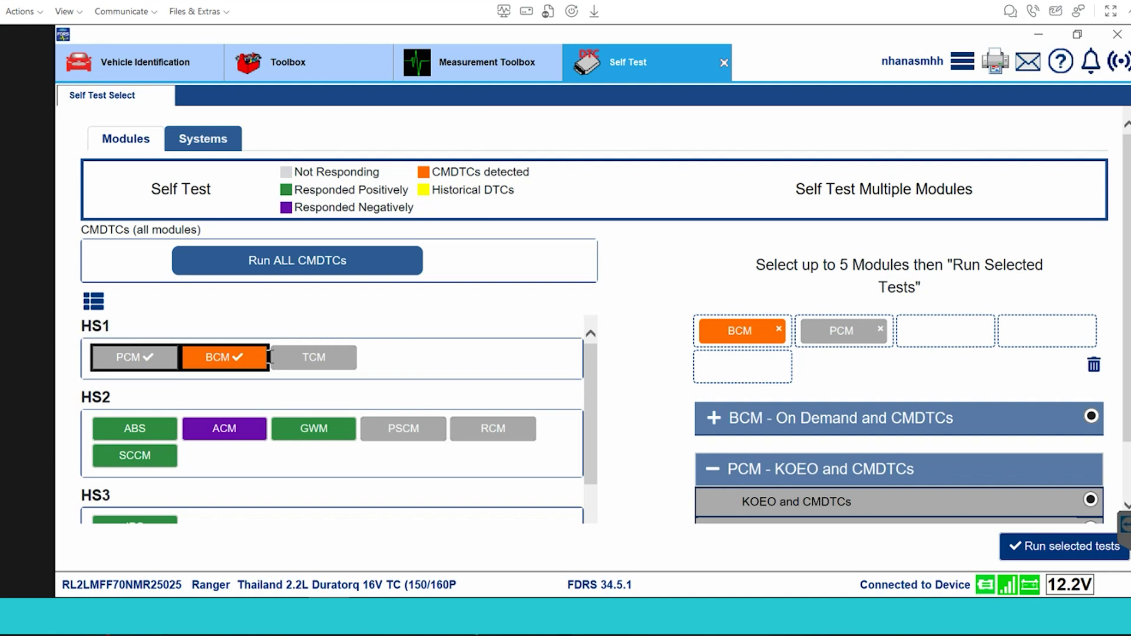
scroll(625, 431, "down", 2)
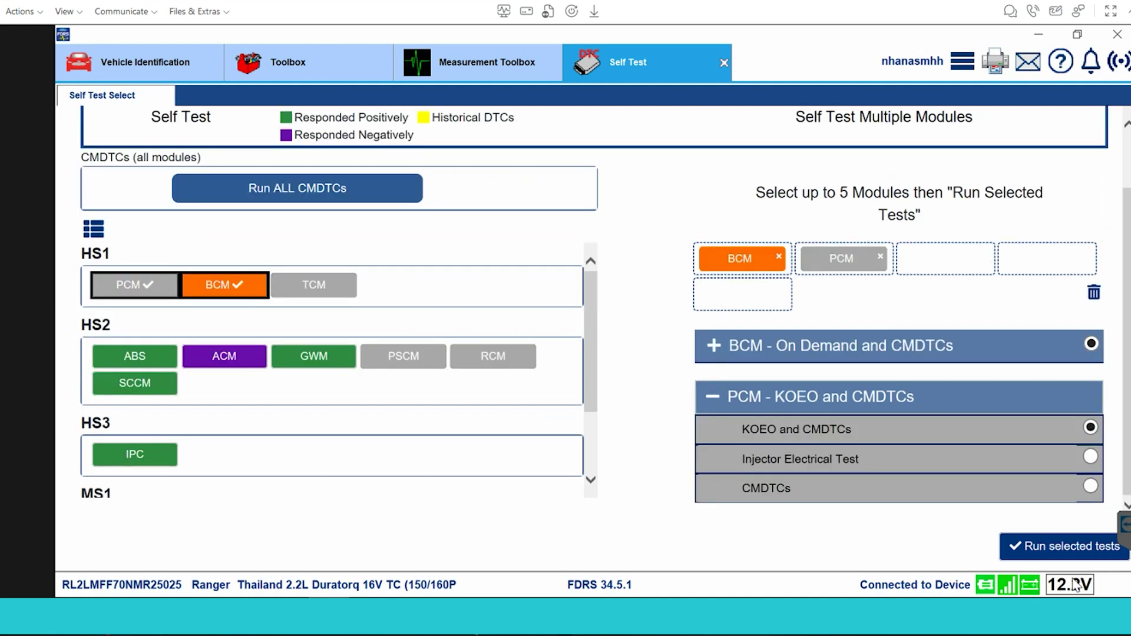
left_click(1067, 548)
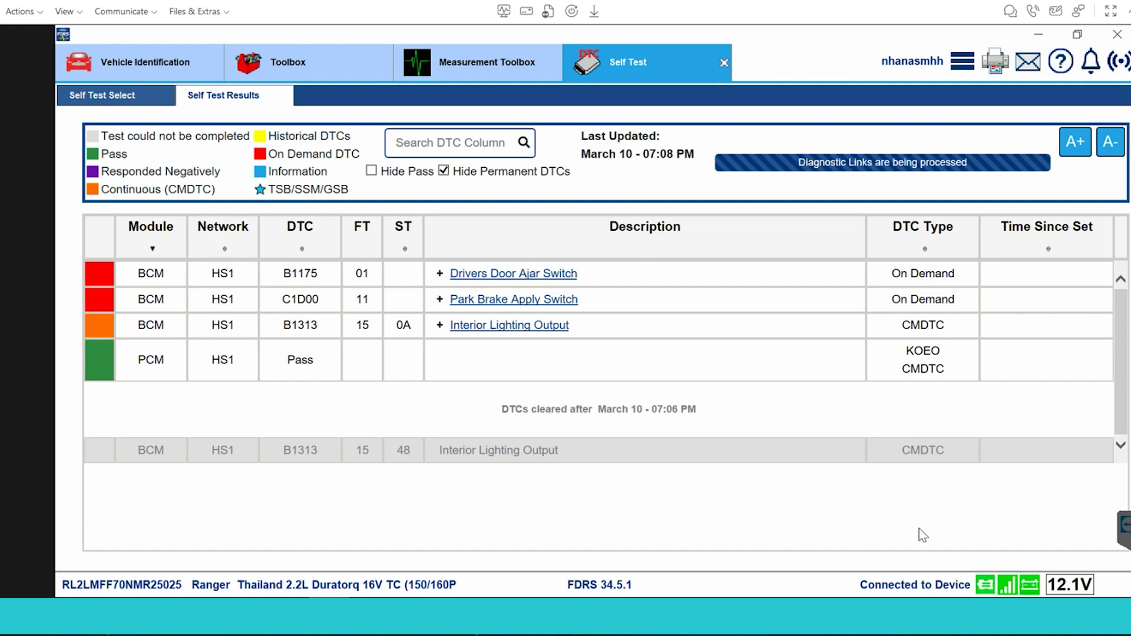
left_click(440, 339)
left_click(439, 314)
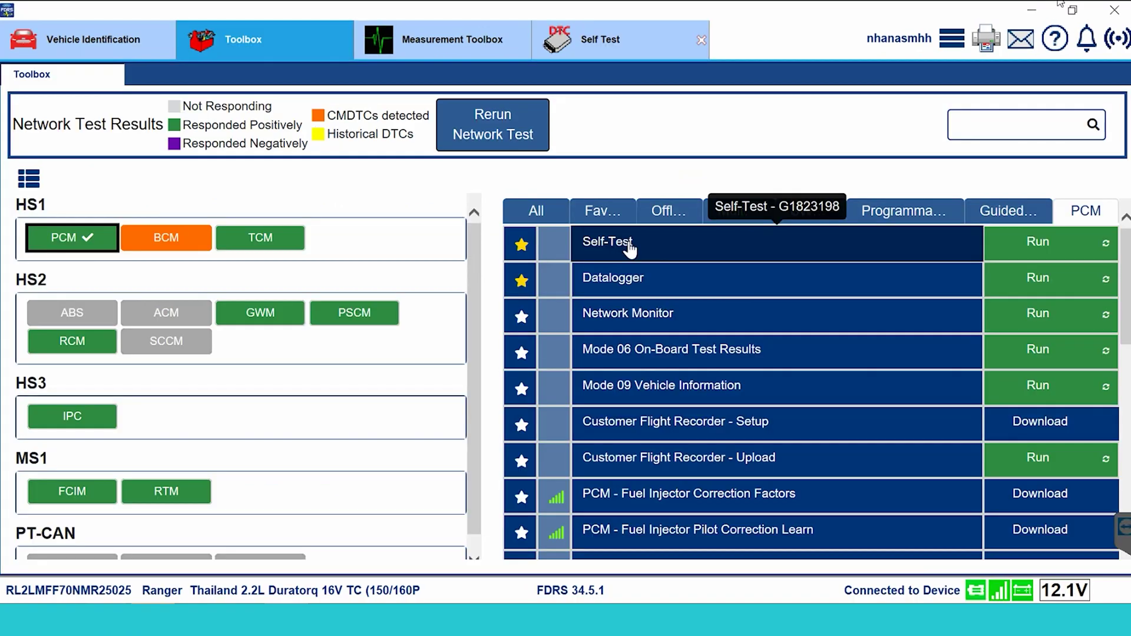
Start the Data Logger with the PCM as the module to log.
left_click(641, 298)
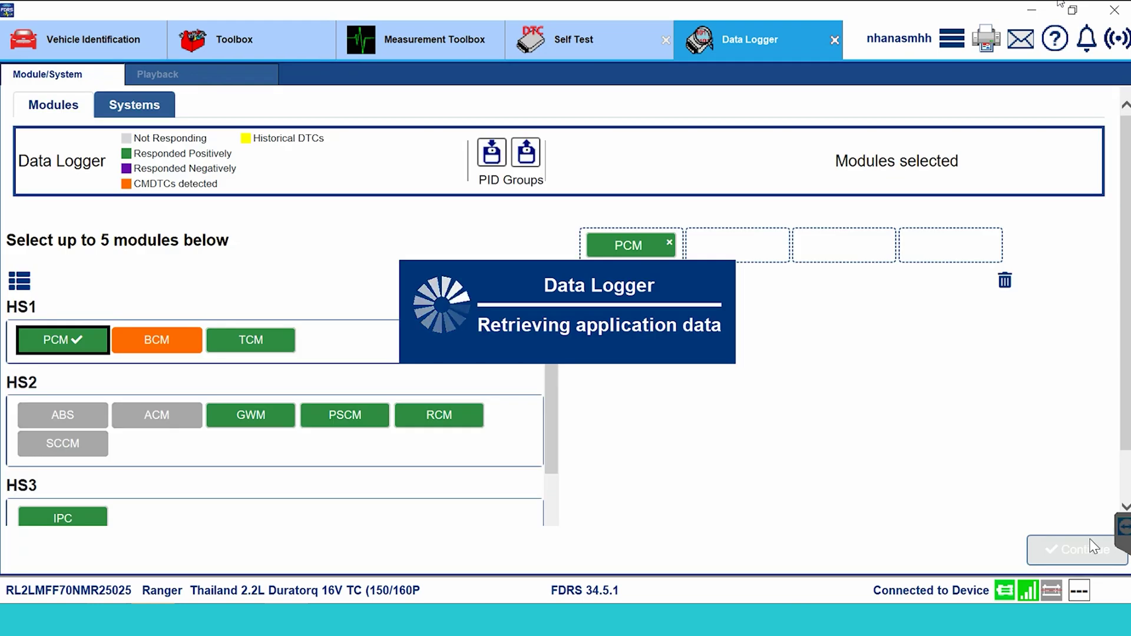
left_click(1083, 549)
left_click_drag(819, 236, 815, 519)
Log RPM, AAT, AAT_V, ACP_V, AC_DISBLE_TRQ and AC_PRESS_CORR in the live display.
left_click(603, 161)
type("rpm")
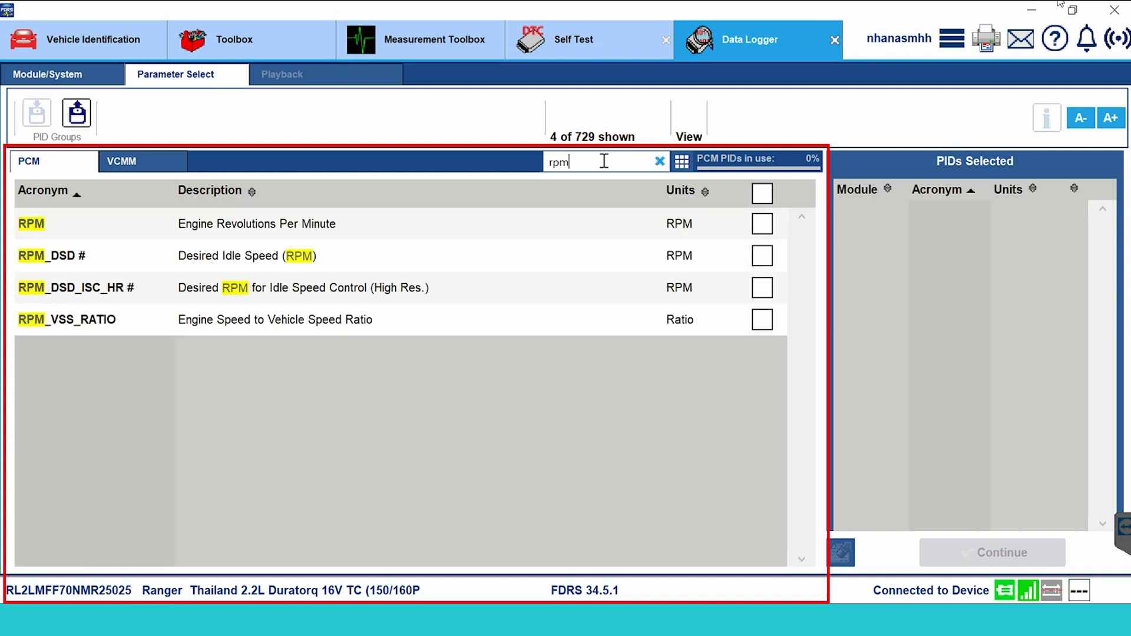
left_click(762, 224)
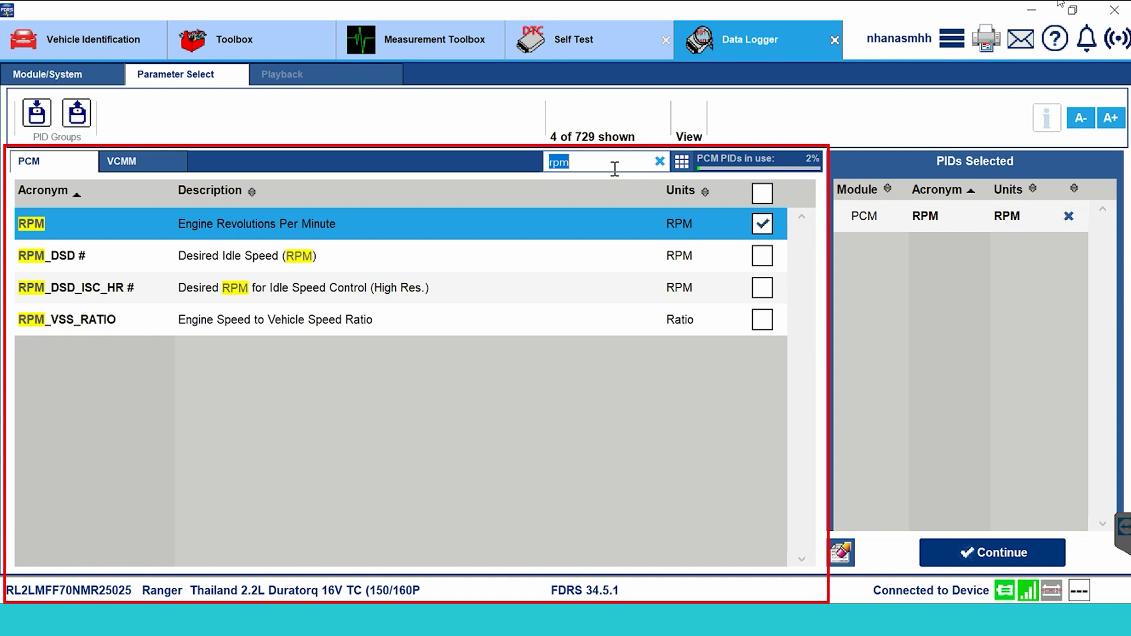
type("air")
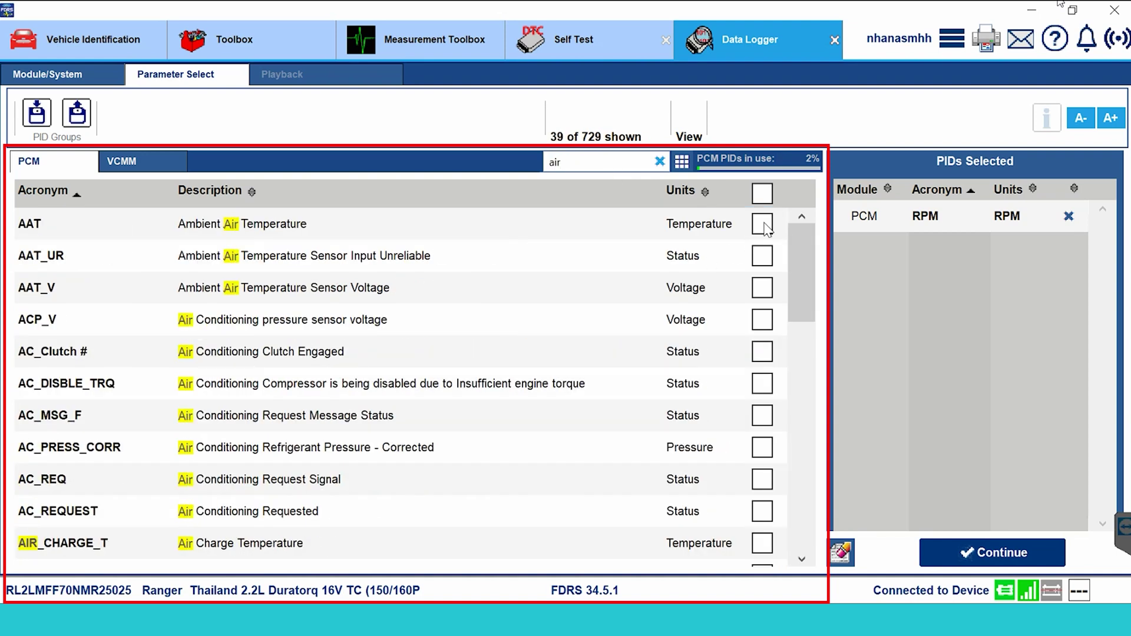
left_click(763, 225)
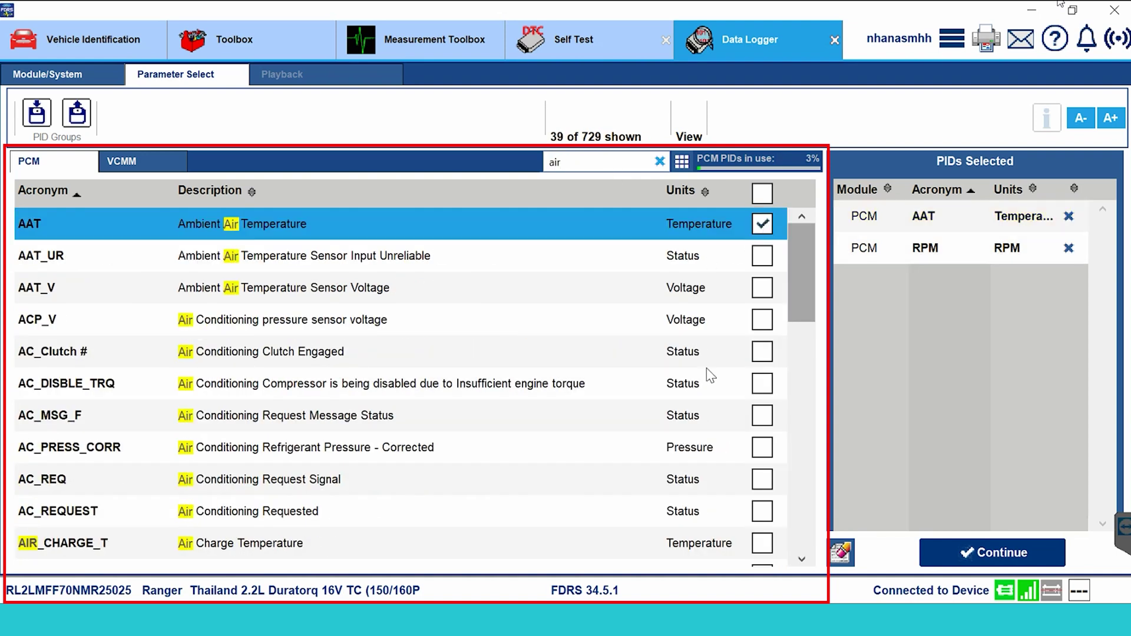
left_click(762, 447)
left_click(762, 383)
left_click(762, 319)
left_click(762, 287)
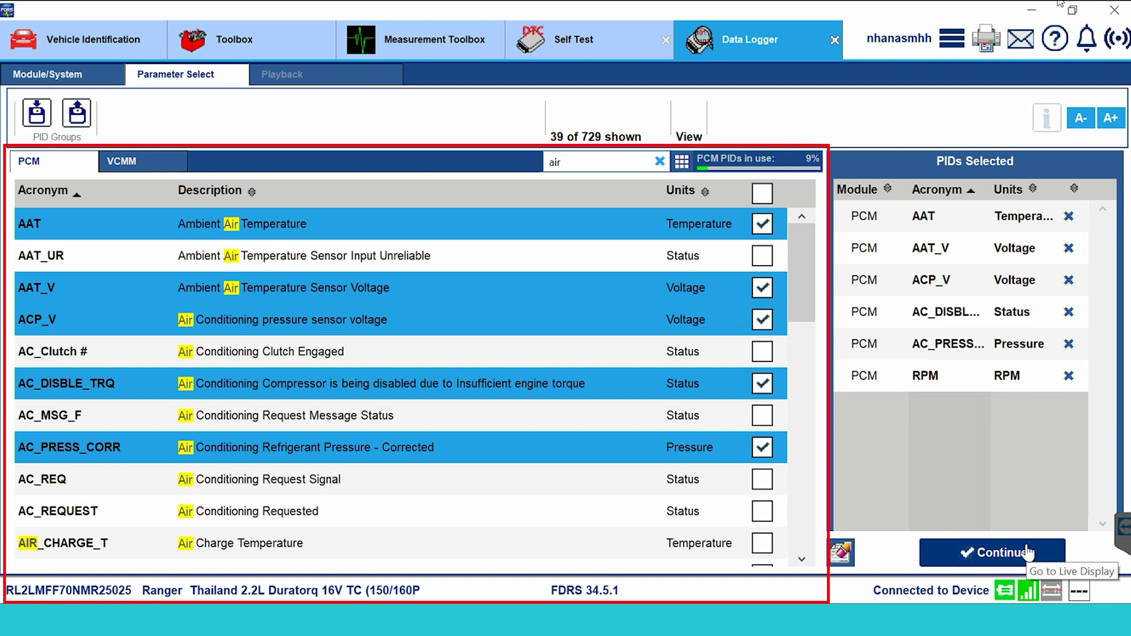
left_click(1028, 552)
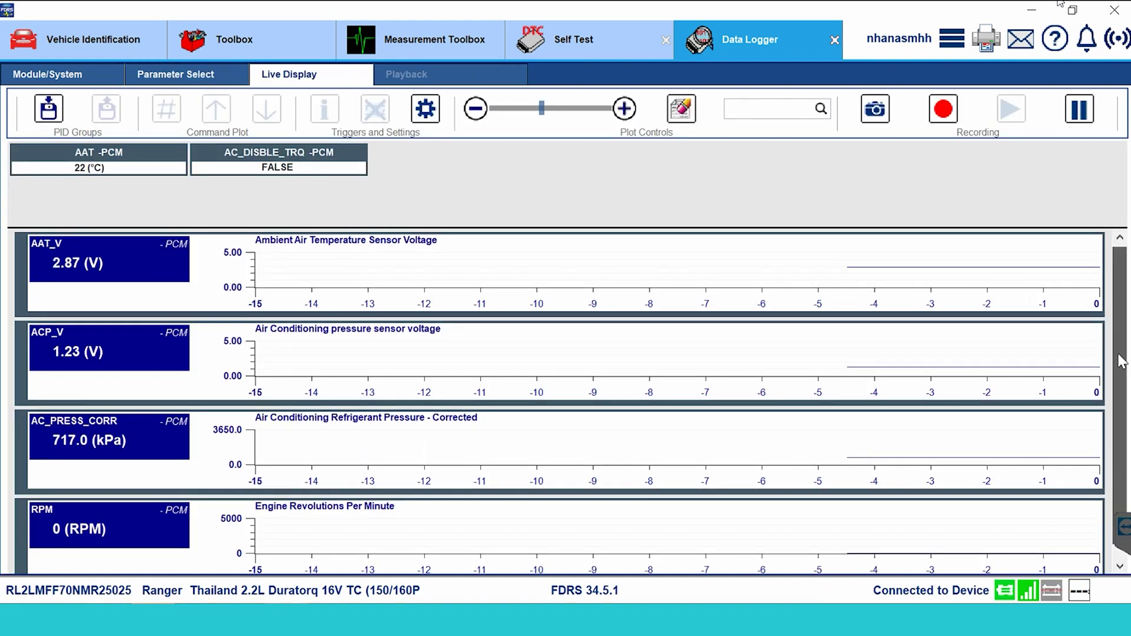
Set the LOW_BEAM_RT trigger state to ACTIVE.
scroll(1121, 358, "down", 1)
scroll(1118, 378, "up", 1)
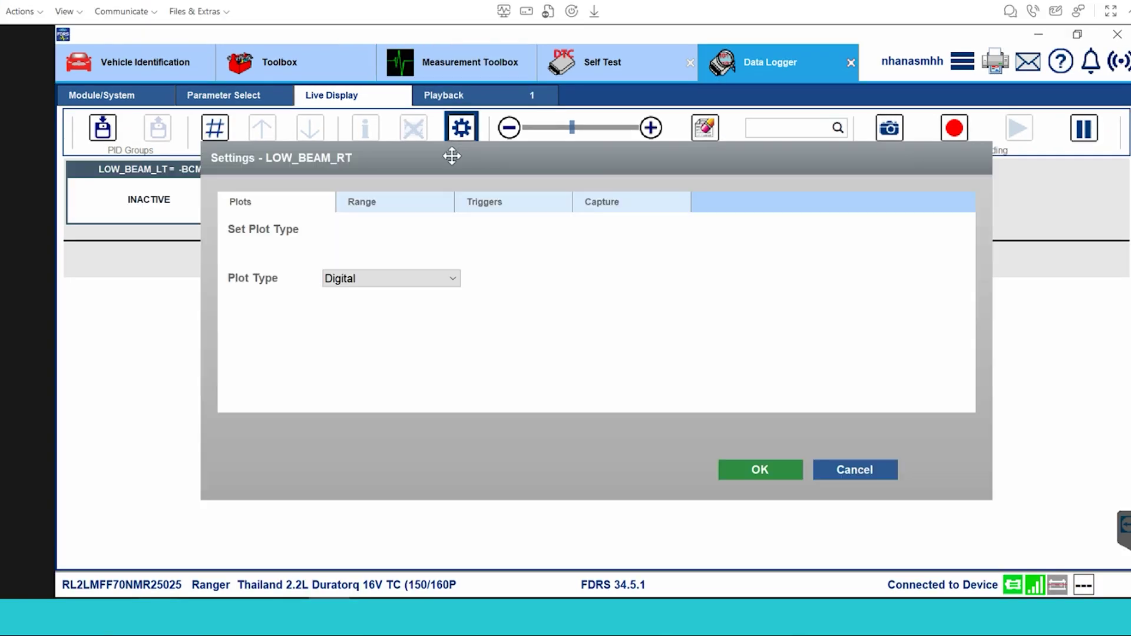
left_click(494, 203)
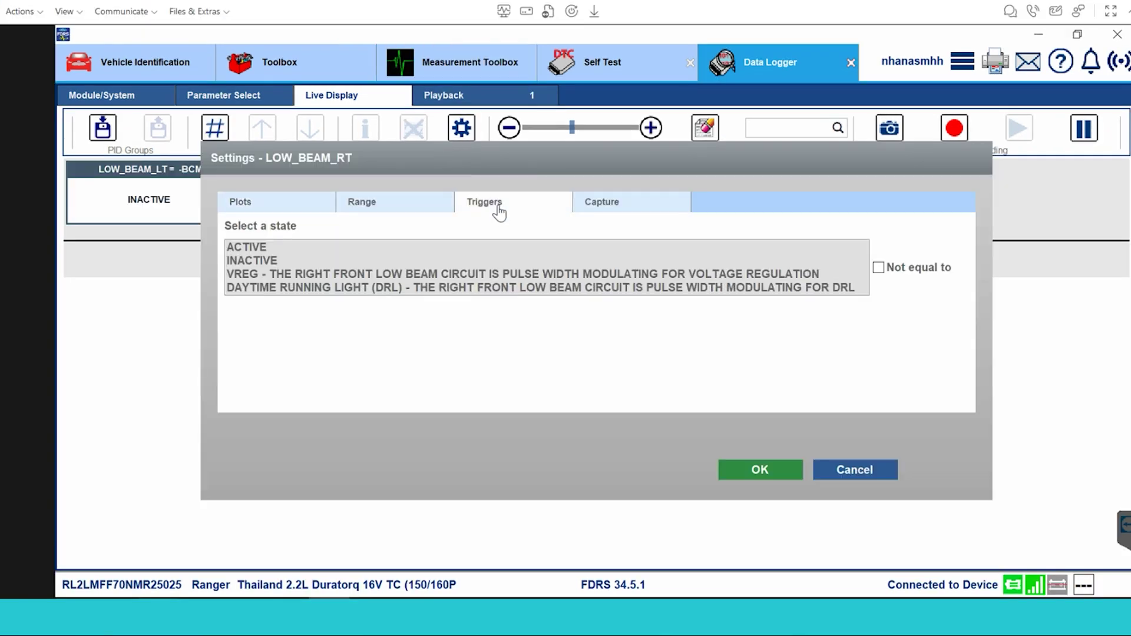
left_click(554, 260)
left_click(503, 247)
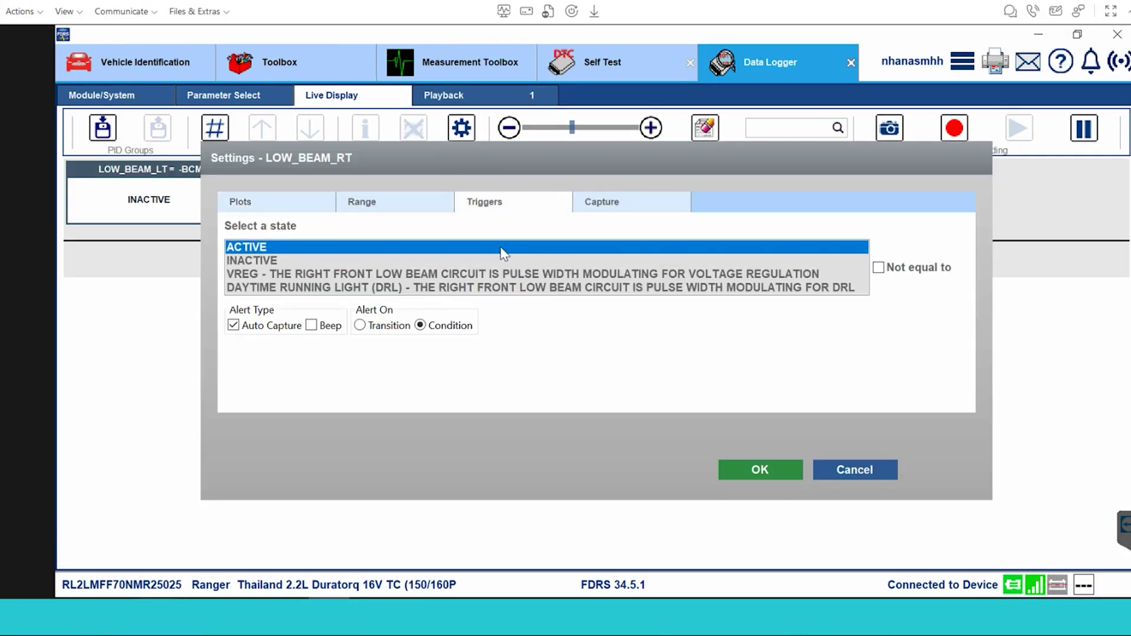
Command the right low beam ACTIVE, then release the LOW_BEAM_RT signal.
left_click(354, 200)
left_click(214, 127)
left_click(306, 135)
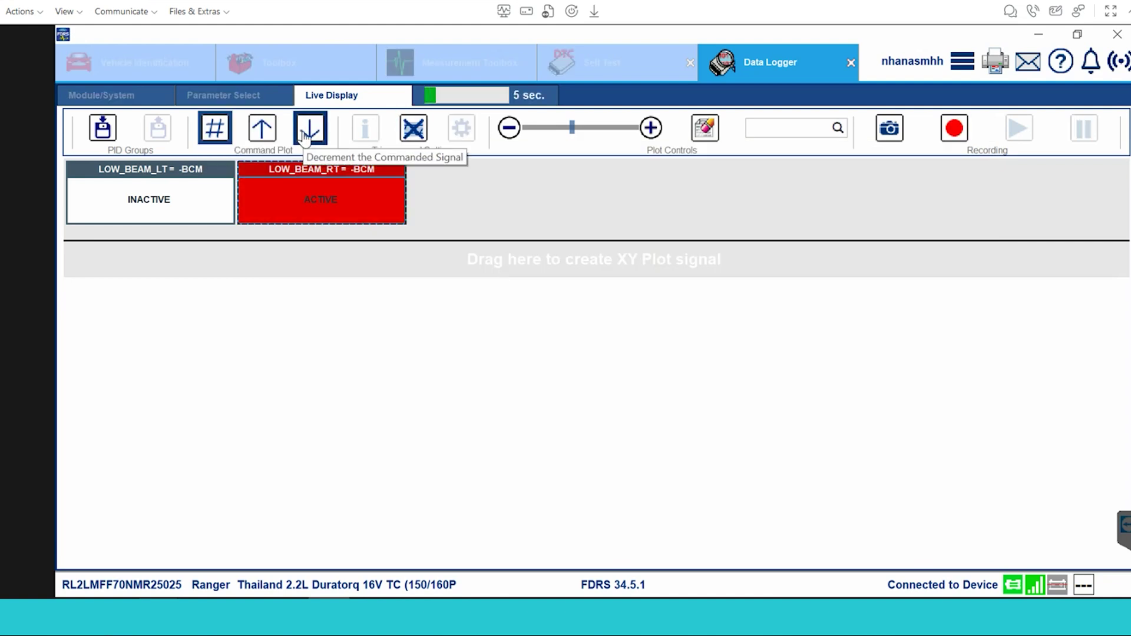
left_click(221, 135)
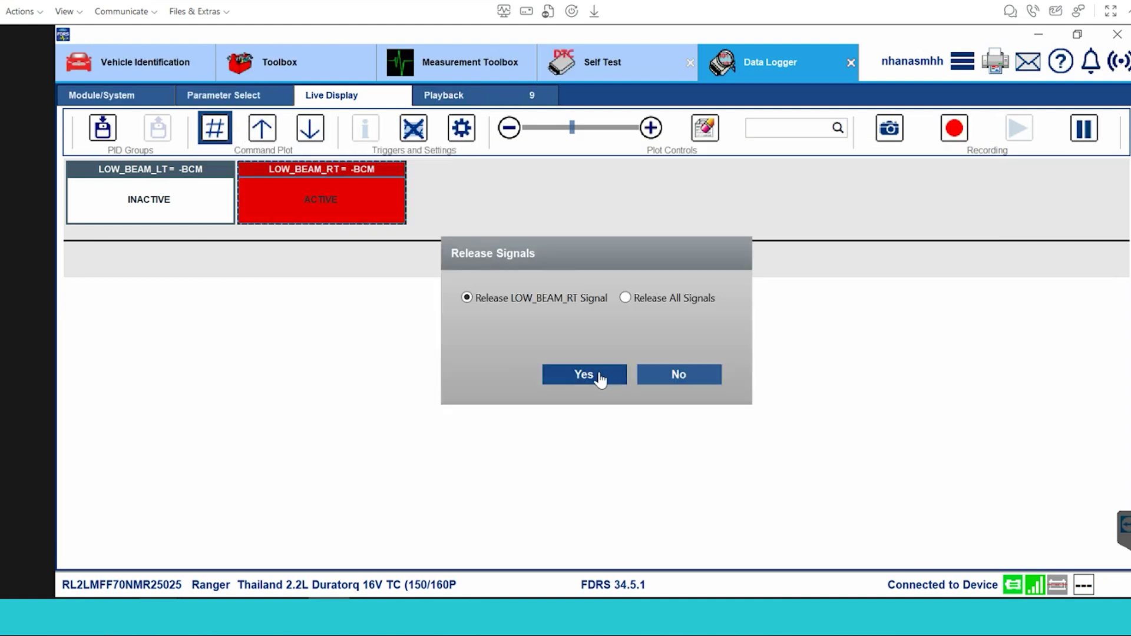
left_click(598, 378)
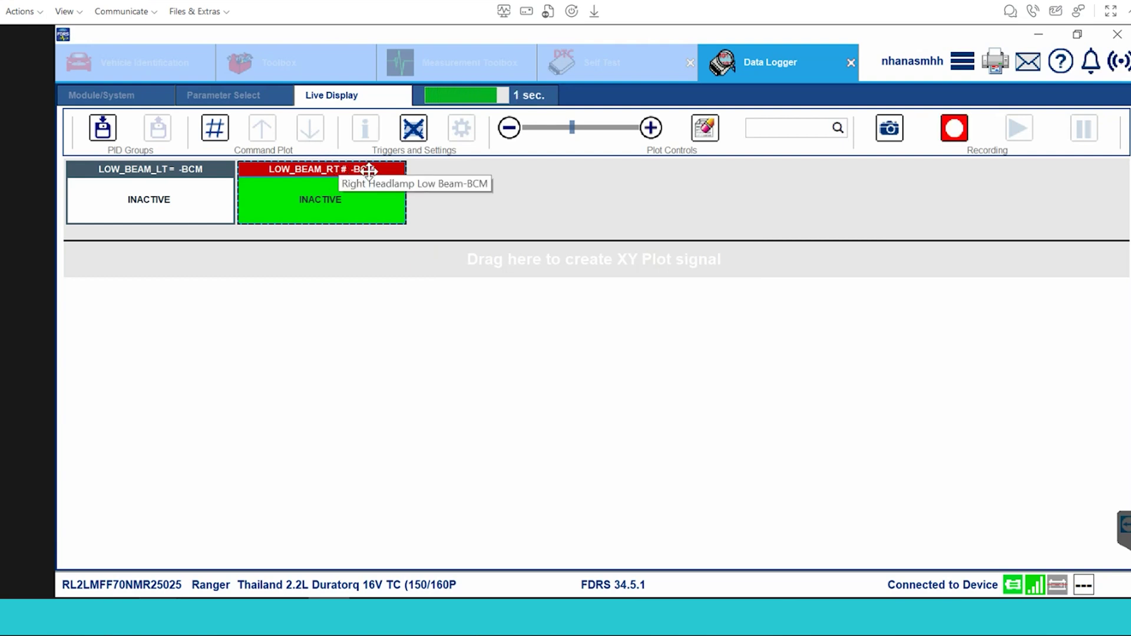